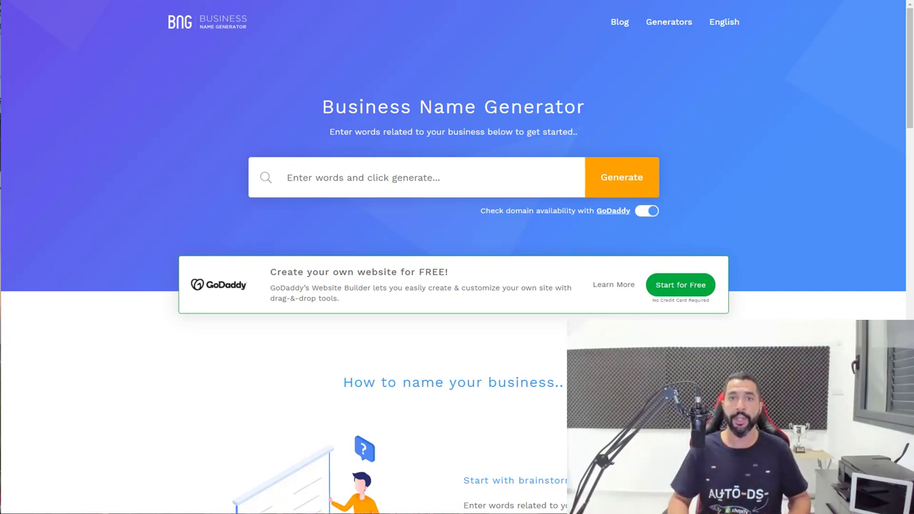
# - Dismiss the old 'cat toys' suggestion from the business keyword search field
pyautogui.click(418, 183)
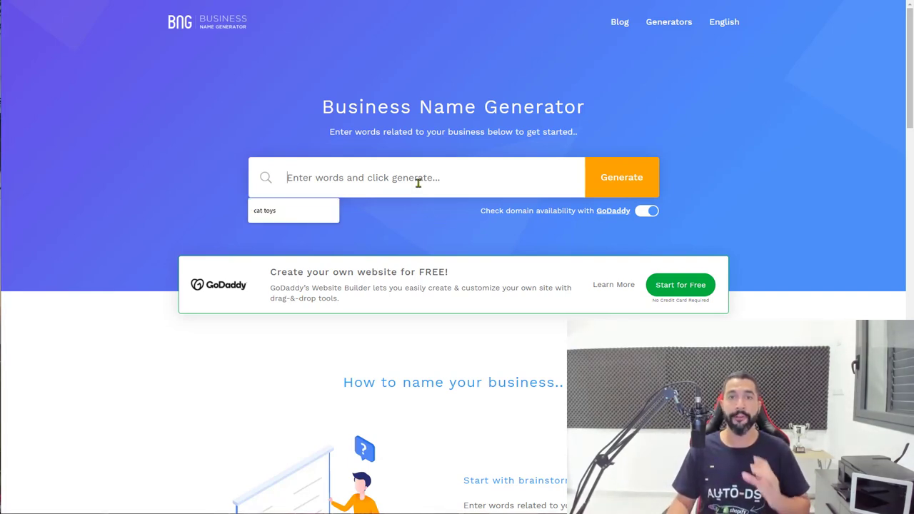
pyautogui.click(419, 140)
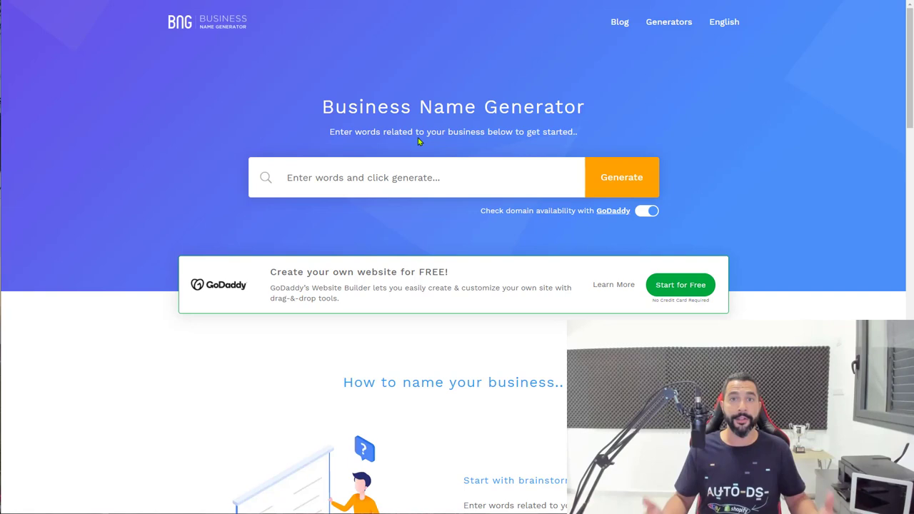
pyautogui.click(362, 178)
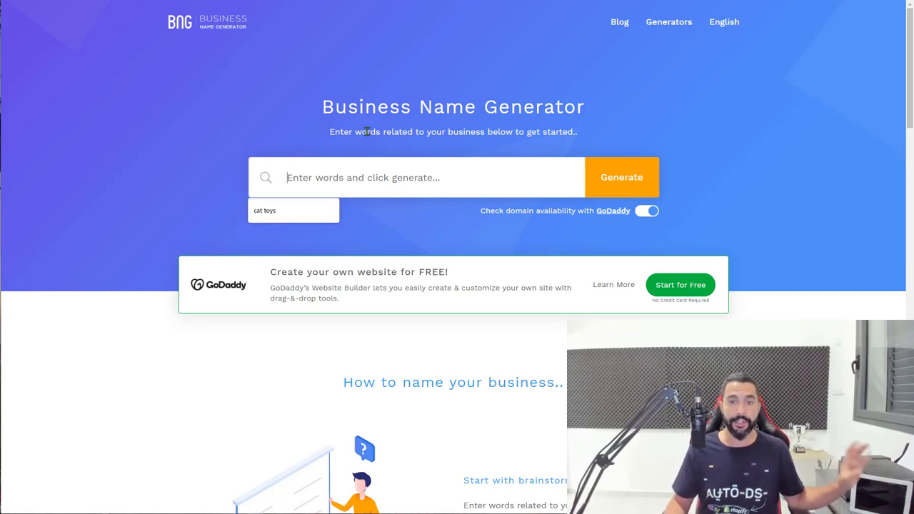
pyautogui.click(401, 78)
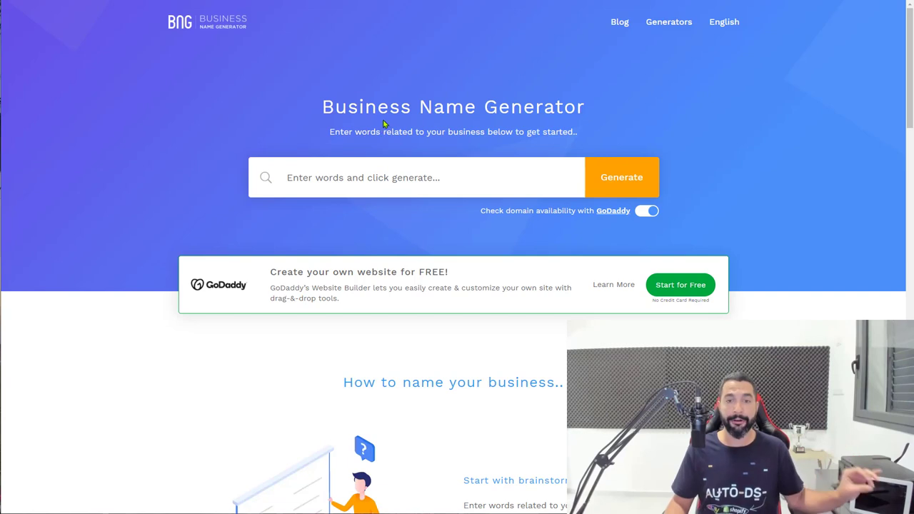
# - Enter 'dog pet shop' as the keywords and generate the 4,242 name ideas
pyautogui.click(359, 176)
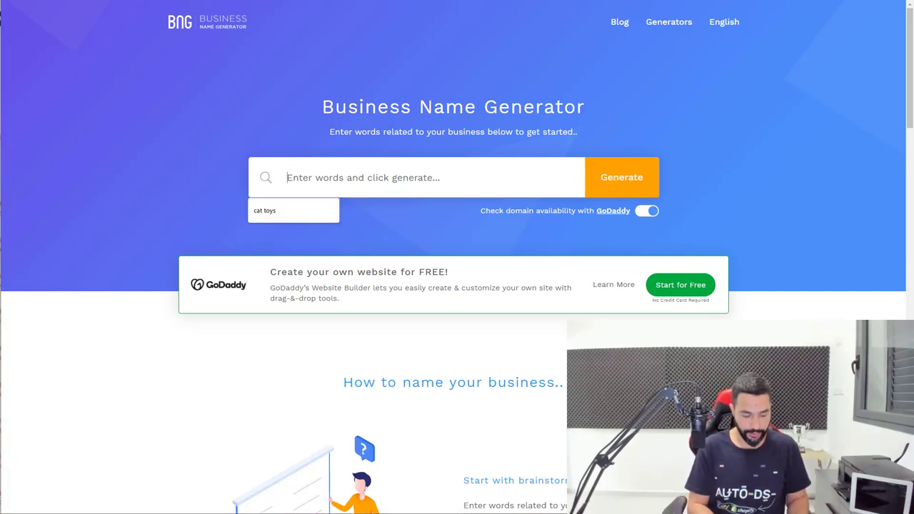
pyautogui.write('dog pet s')
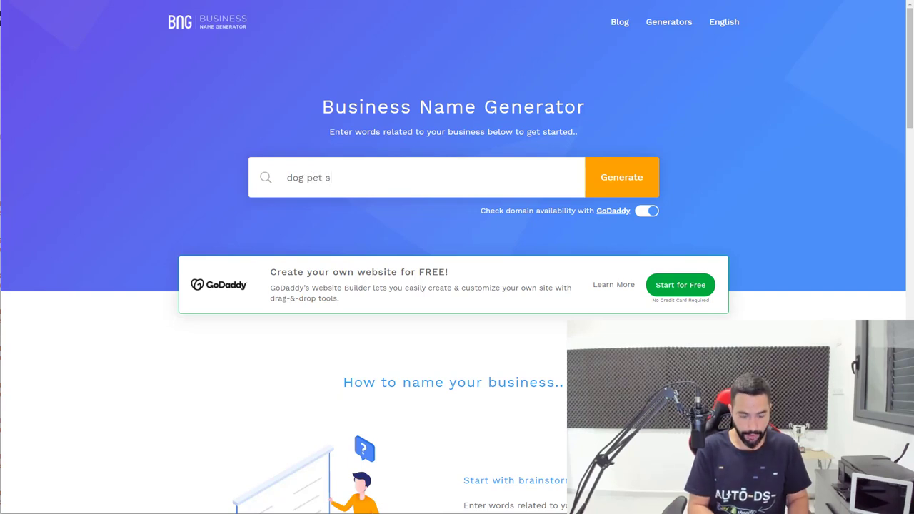
pyautogui.write('hop')
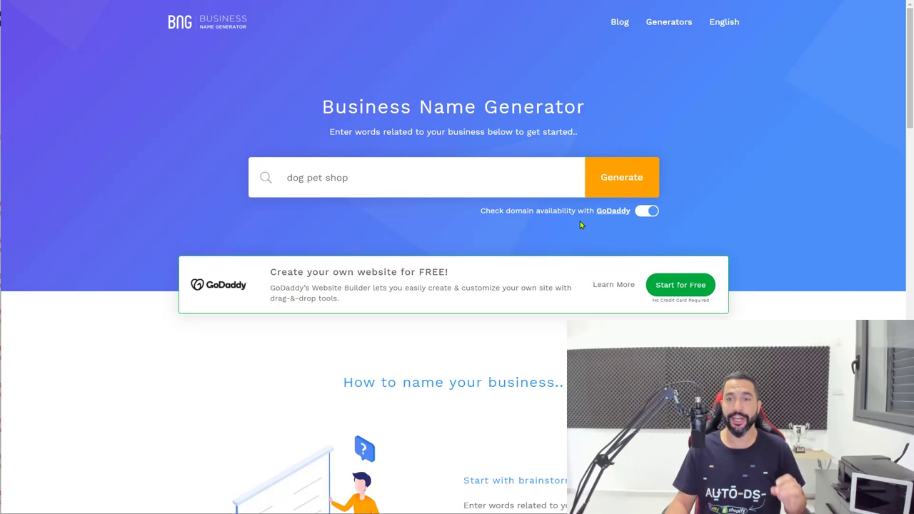
pyautogui.click(615, 183)
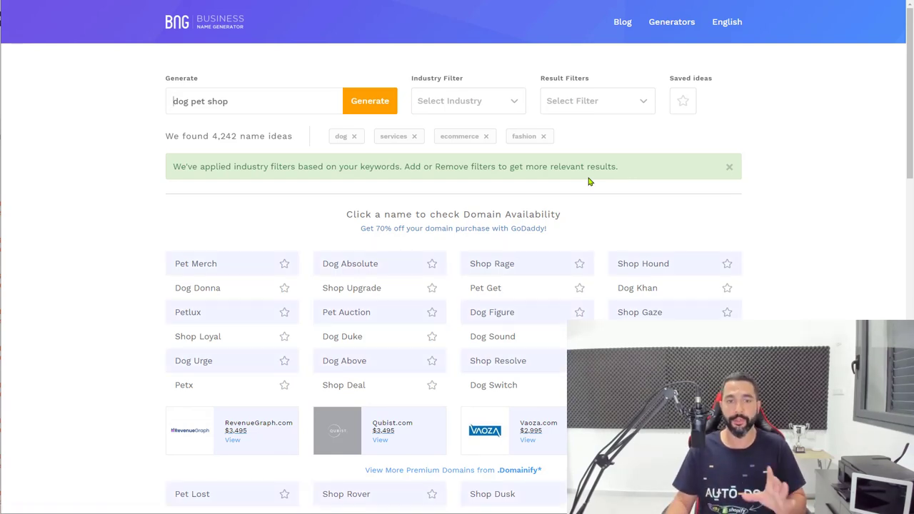
# - Scroll the results past the GoDaddy banner to ideas like Pet Kick, Shopdeck and Dogella
pyautogui.scroll(-1, 414, 298)
pyautogui.scroll(1, 249, 112)
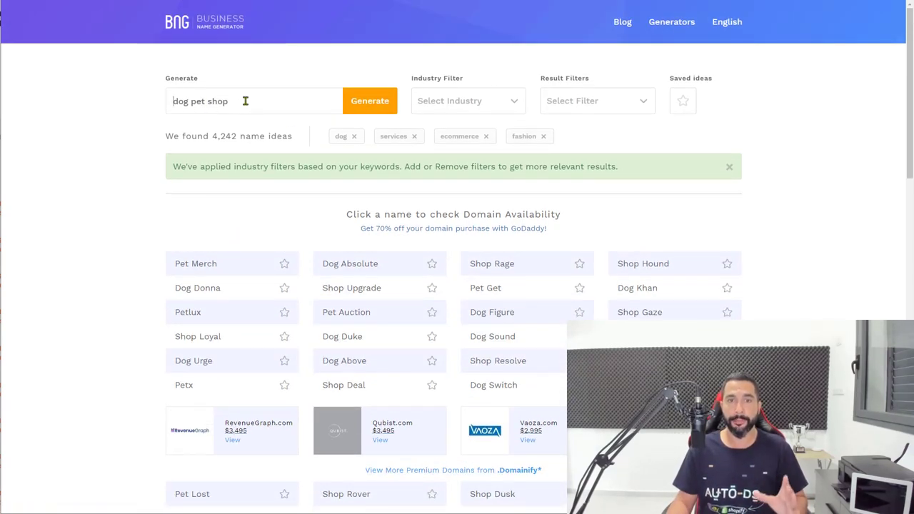
pyautogui.scroll(-2, 254, 143)
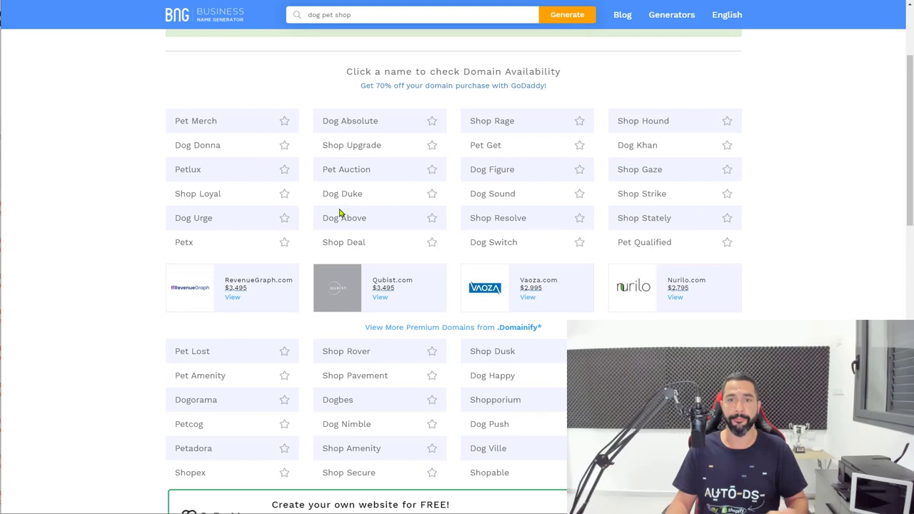
pyautogui.scroll(-1, 576, 156)
pyautogui.scroll(-1, 593, 151)
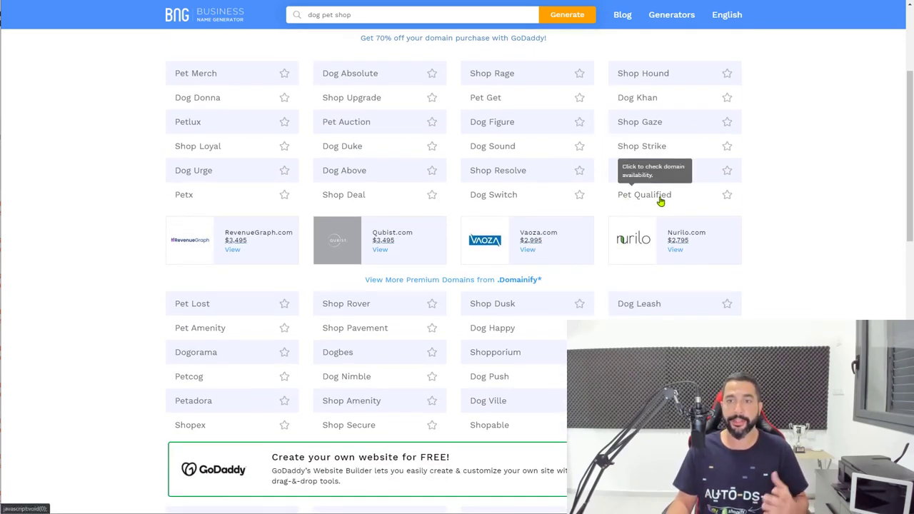
pyautogui.scroll(1, 642, 202)
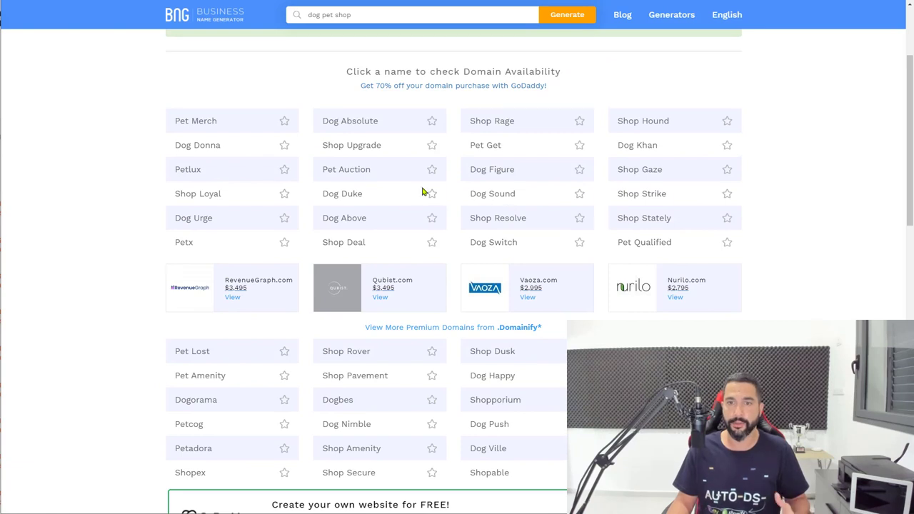
pyautogui.scroll(-3, 520, 168)
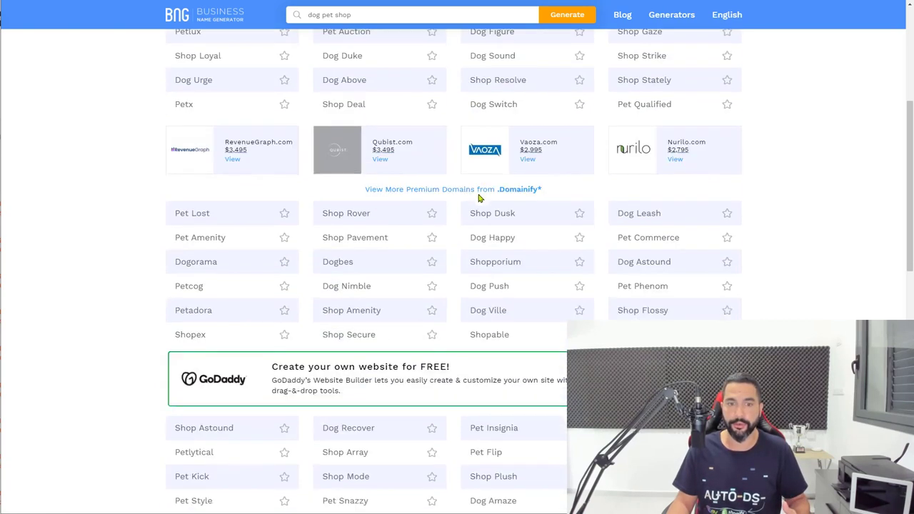
pyautogui.scroll(2, 532, 142)
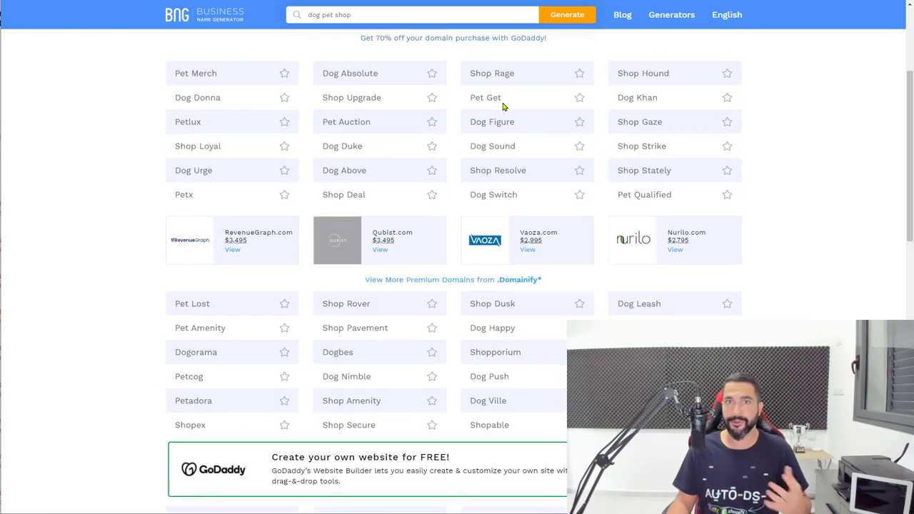
pyautogui.scroll(-3, 316, 179)
pyautogui.scroll(1, 290, 226)
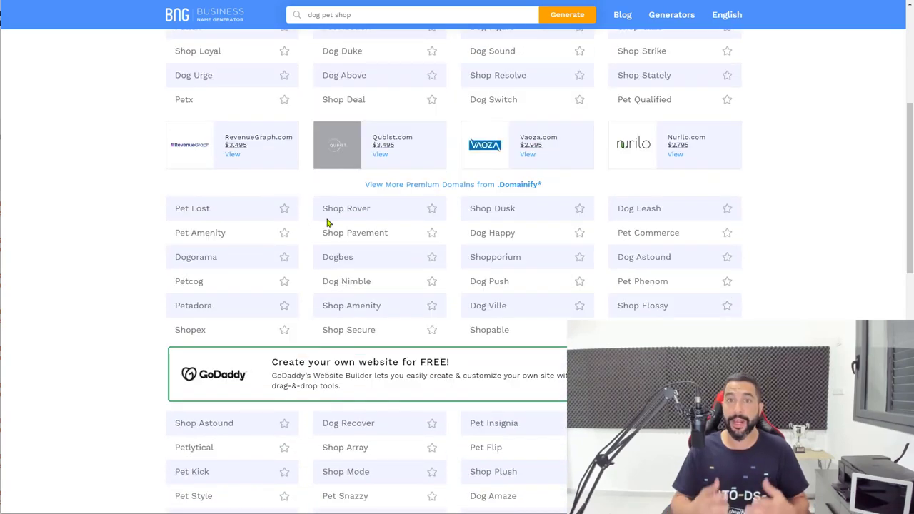
pyautogui.scroll(-1, 305, 234)
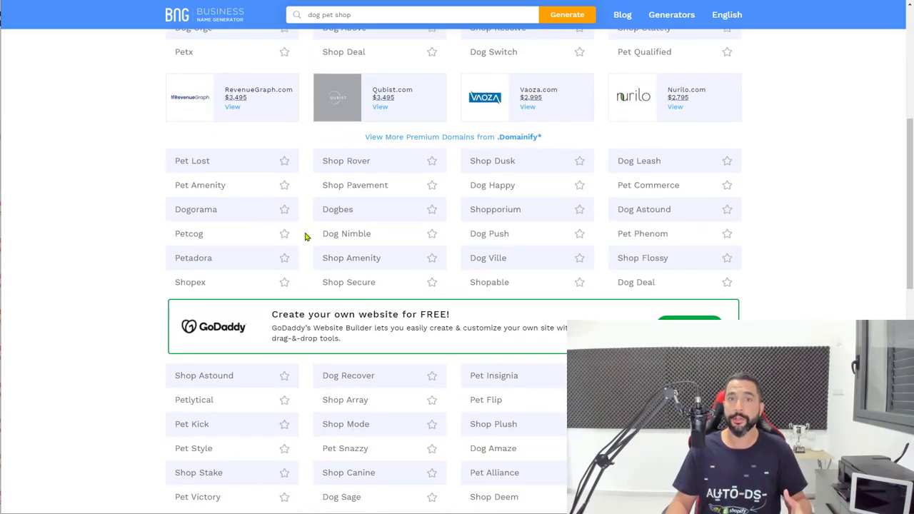
pyautogui.scroll(-1, 305, 234)
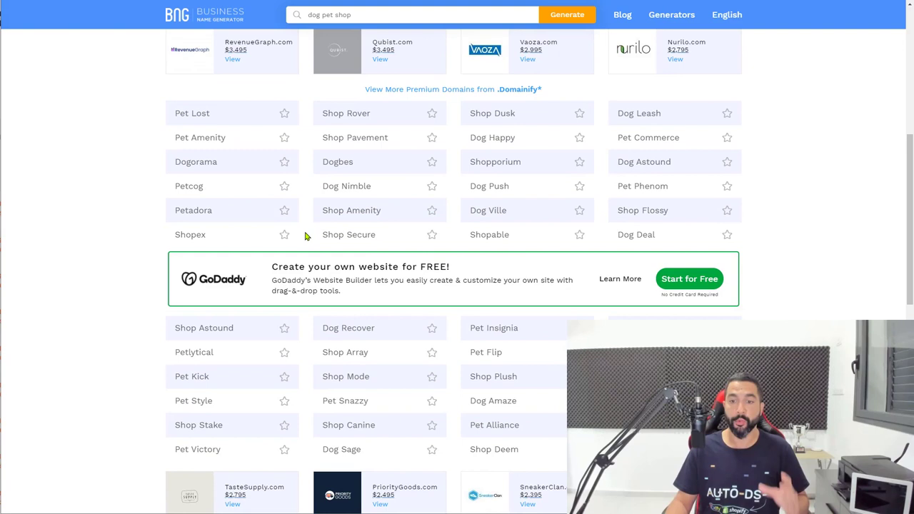
pyautogui.scroll(-4, 305, 235)
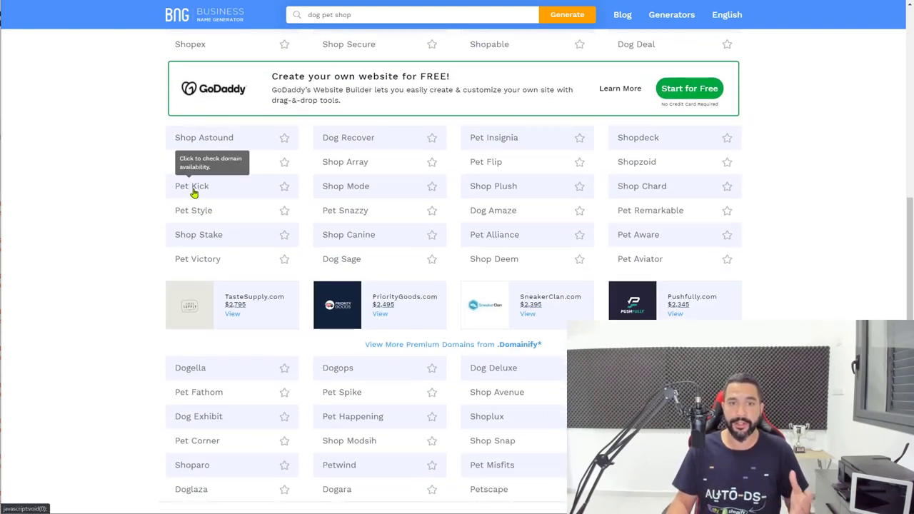
# - Open Pet Style's domain panel: .com is taken; .co, .org and .mx are available
pyautogui.click(201, 213)
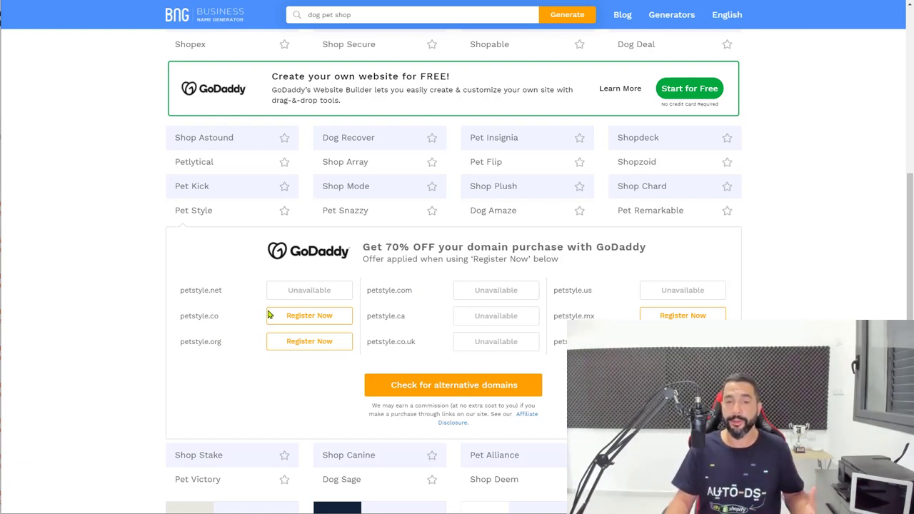
pyautogui.scroll(-1, 349, 304)
pyautogui.scroll(1, 435, 223)
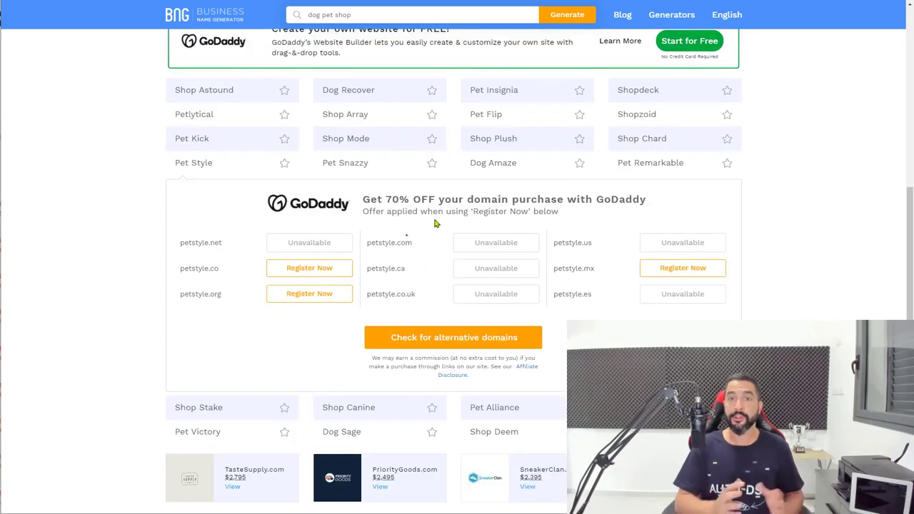